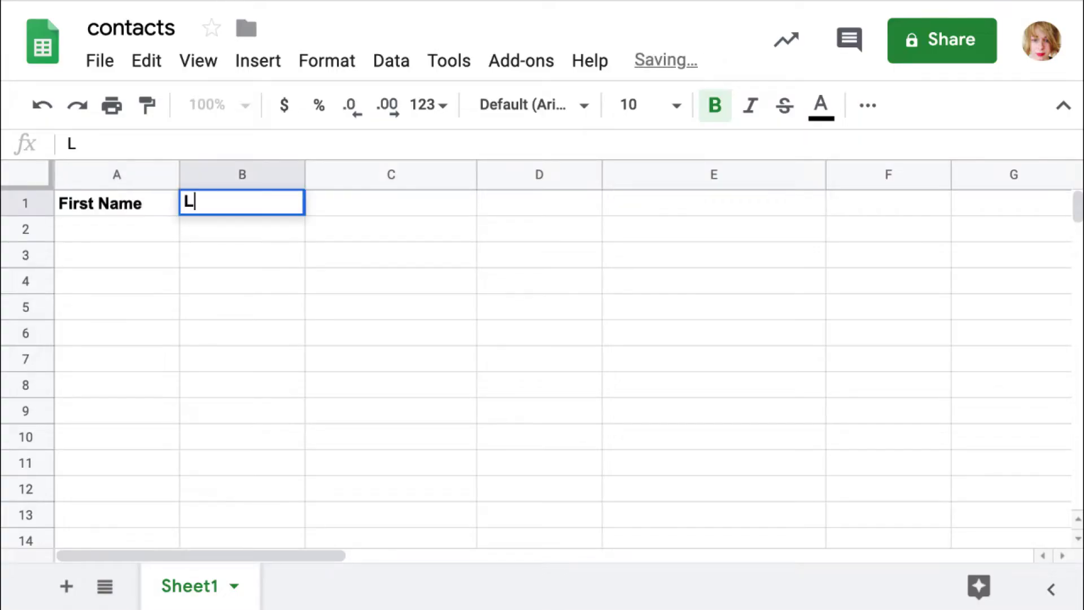
Fill row 1 with the headers First Name, Last Name, Email, Mobile and Title
text(ast Name)
key(Tab)
text(Email)
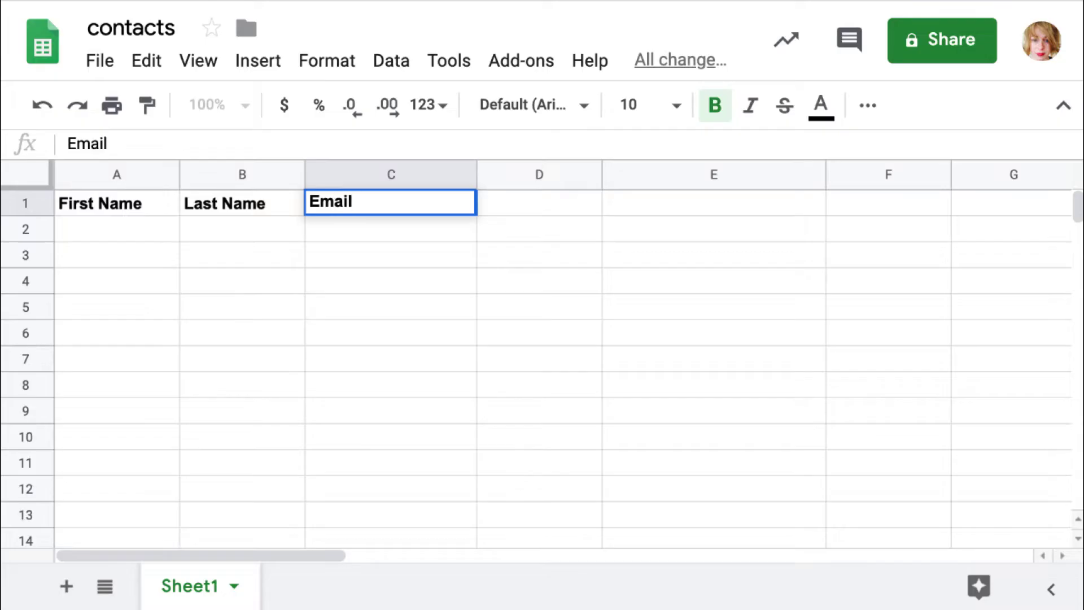
key(Tab)
text(Mobile)
key(Tab)
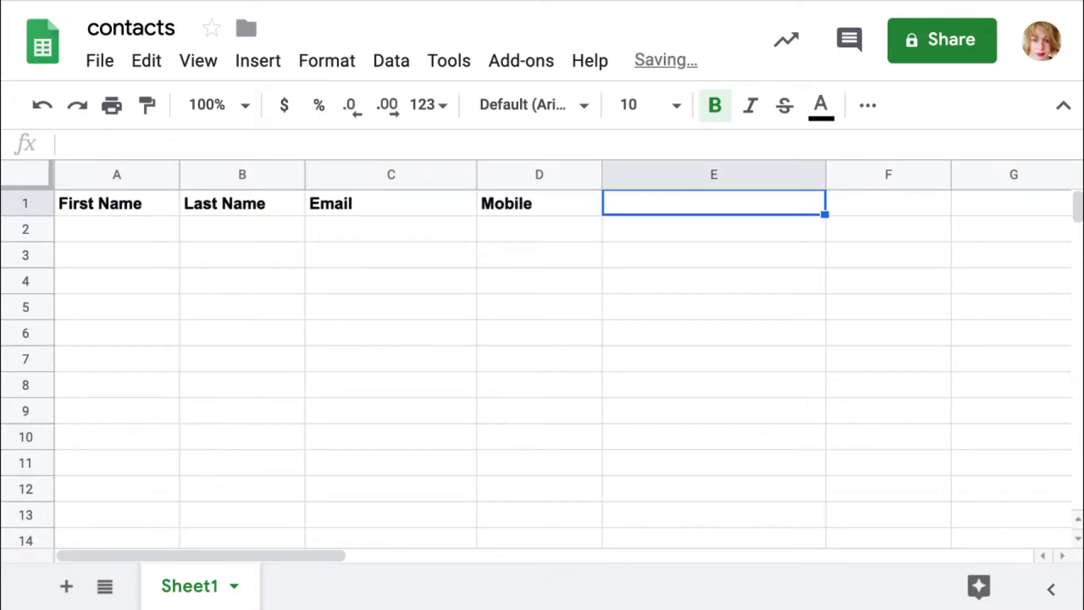
text(Title)
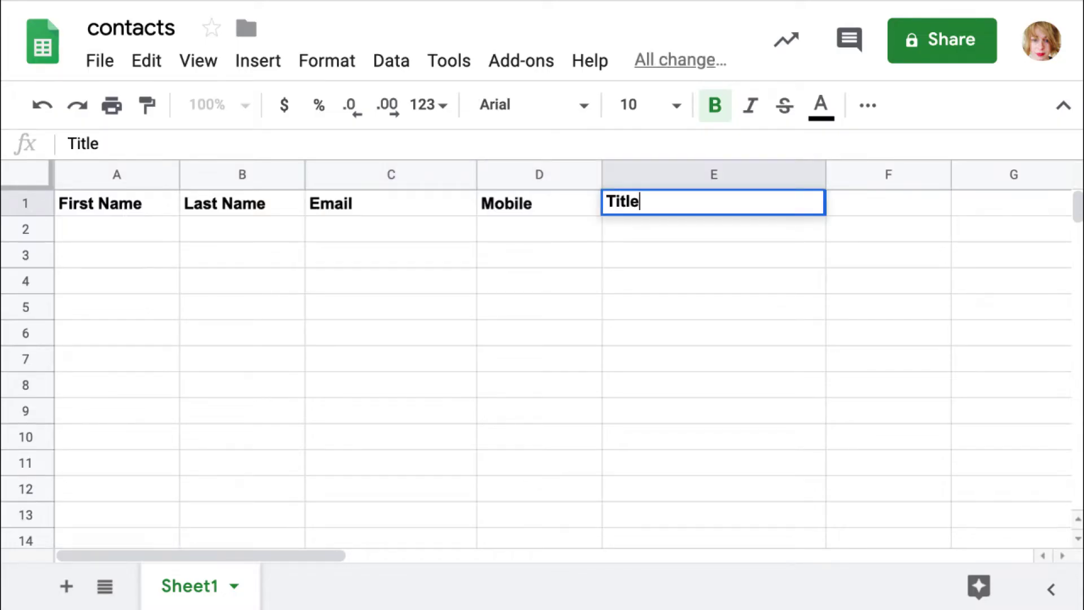
Enter a sample contact's first and last name, e-mail, mobile number and title Chief Design Engineer in row 2
click(81, 227)
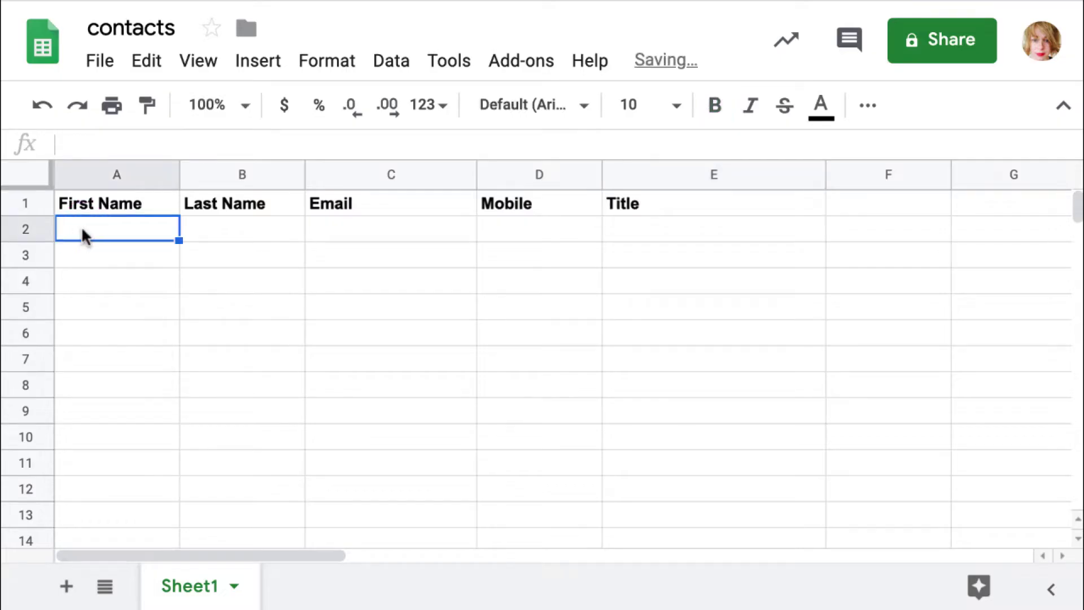
key(Tab)
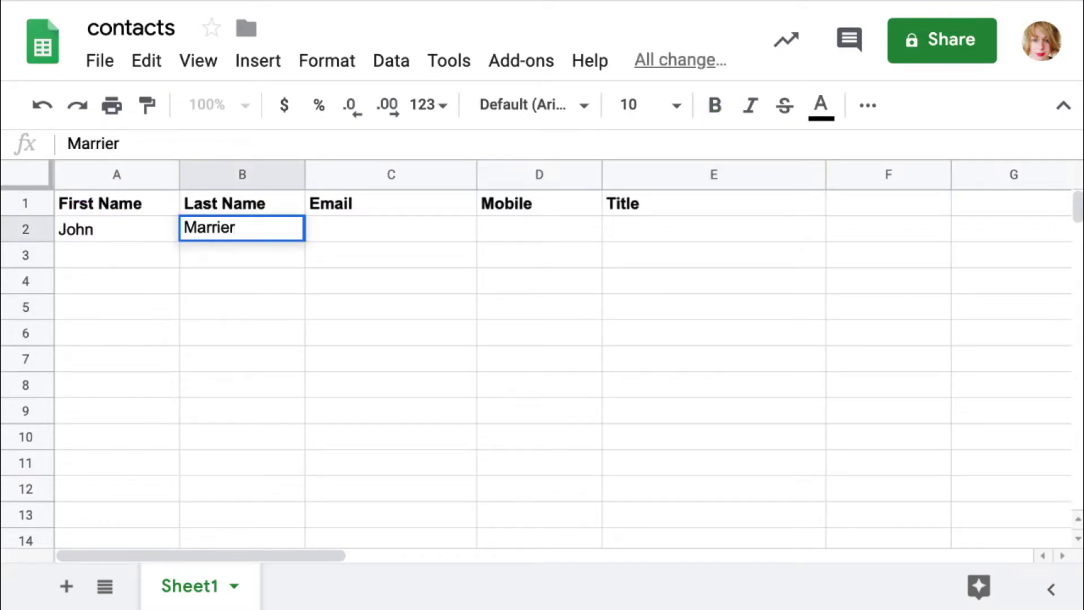
key(Tab)
text(john@example.com)
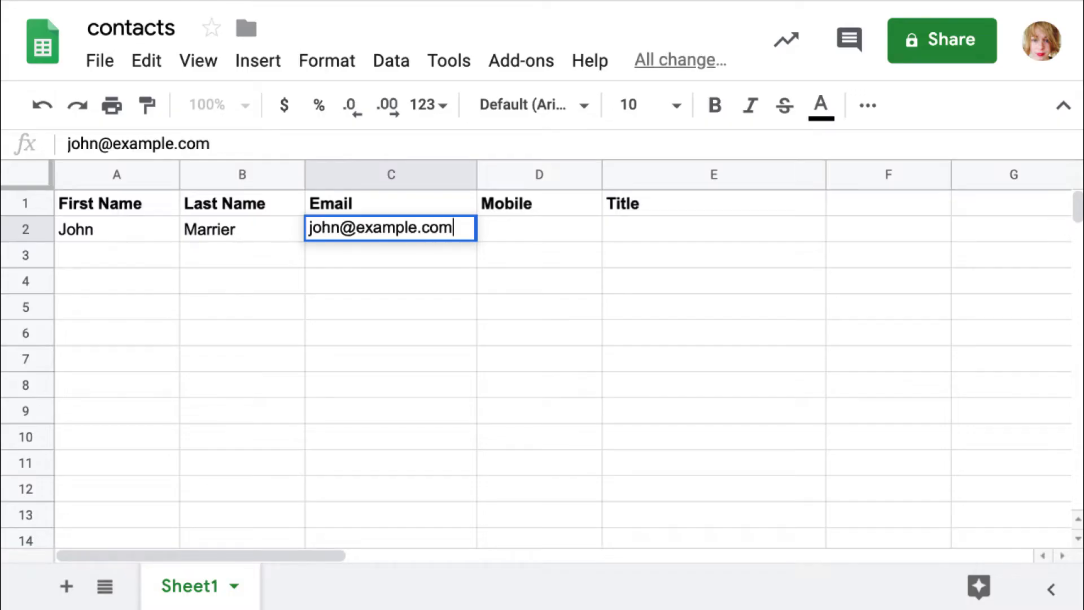
key(Tab)
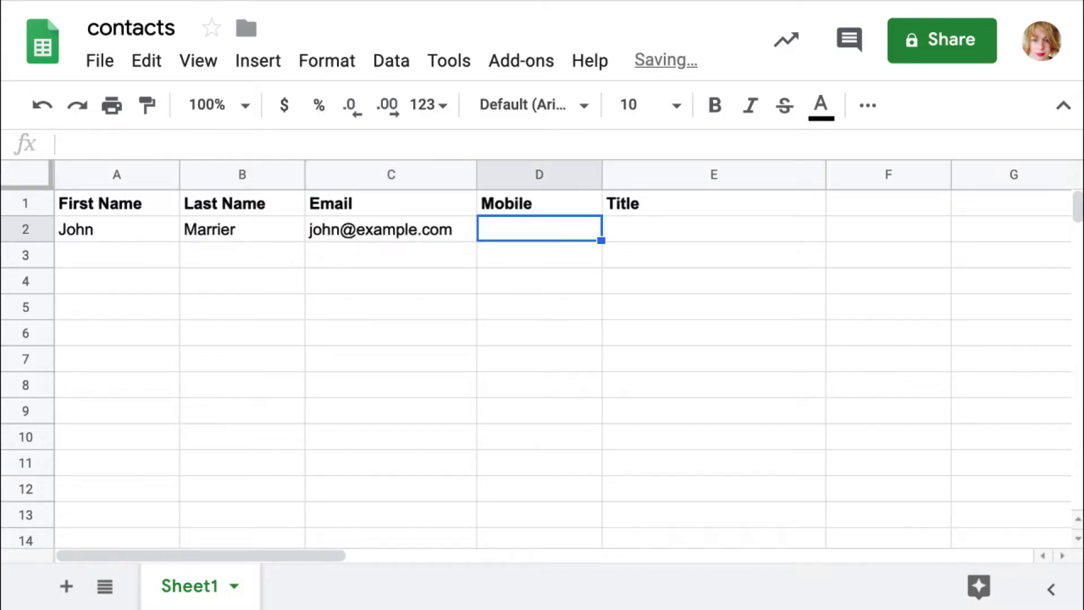
text(111-222-5564)
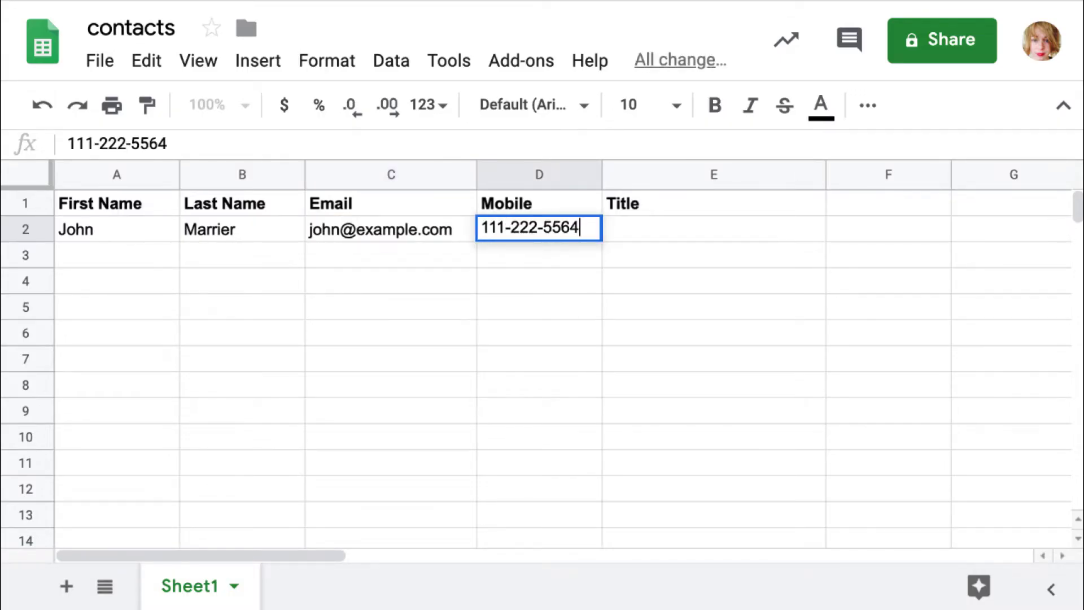
key(Tab)
text(Chief Design Engineer)
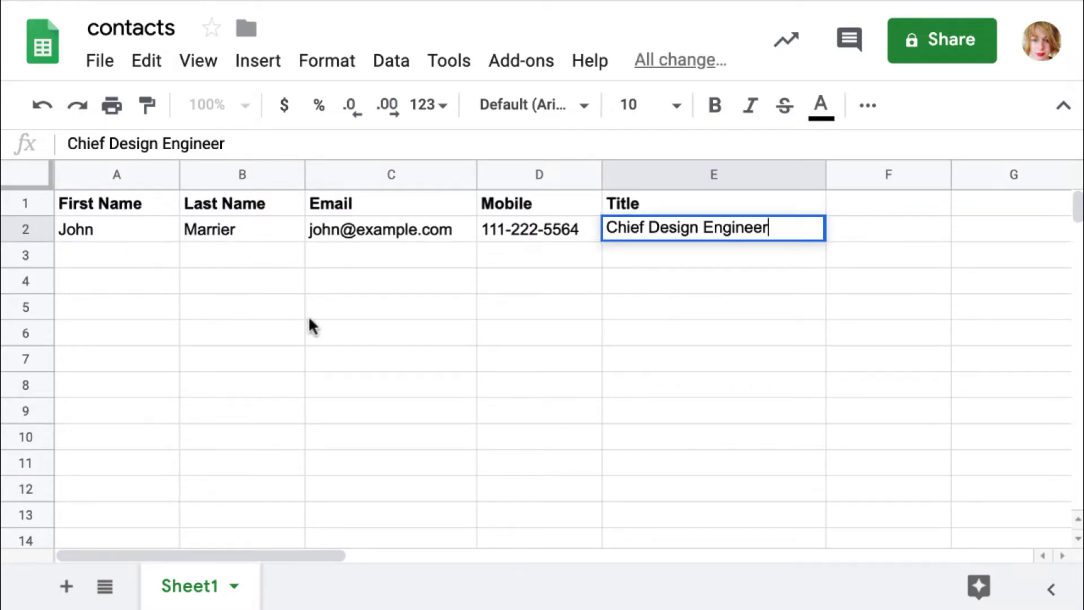
Download the current sheet as a comma-separated values (.csv) file
click(100, 61)
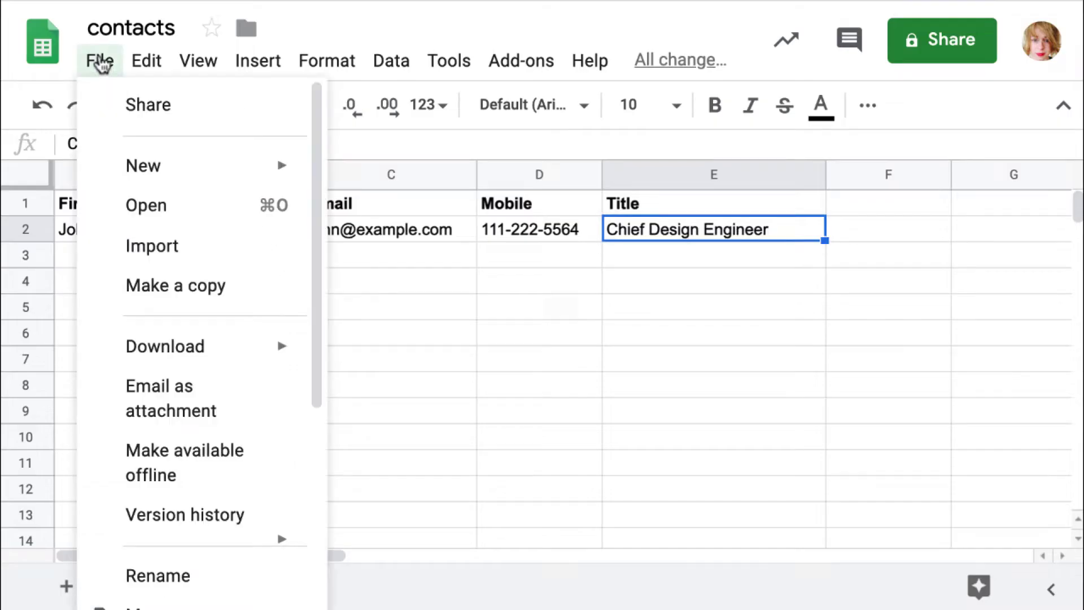
mouse_move(218, 354)
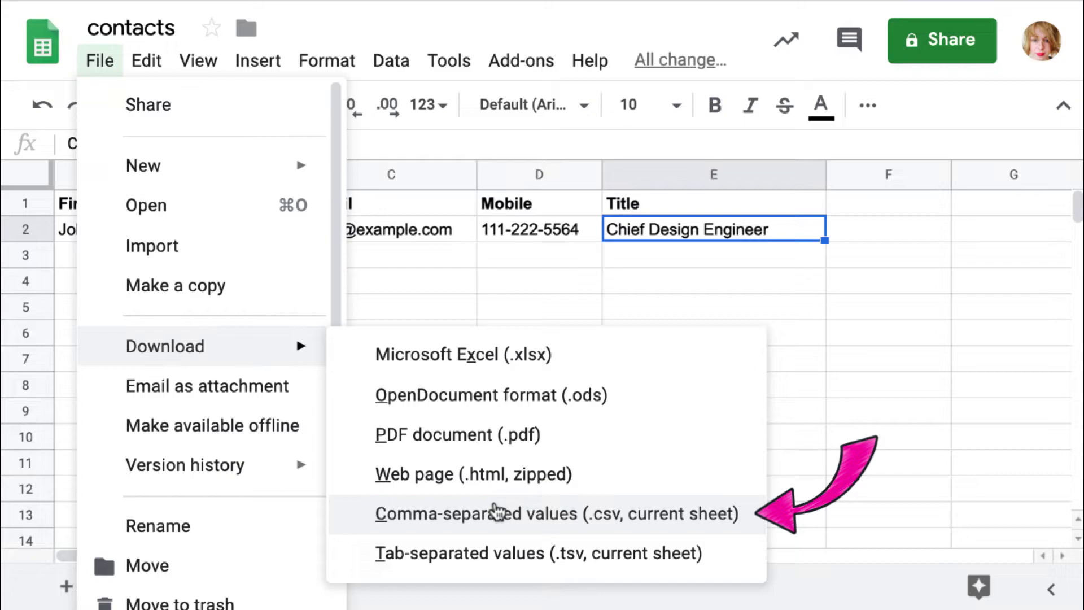
click(497, 513)
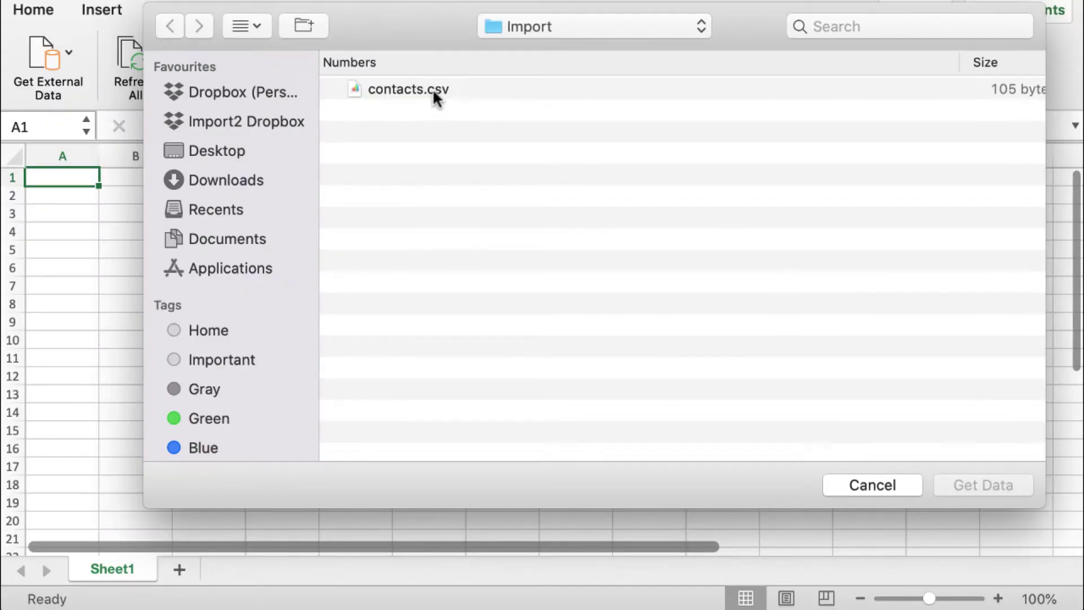
Import contacts.csv as delimited text with comma as the only delimiter, completing the Text Import Wizard
click(429, 89)
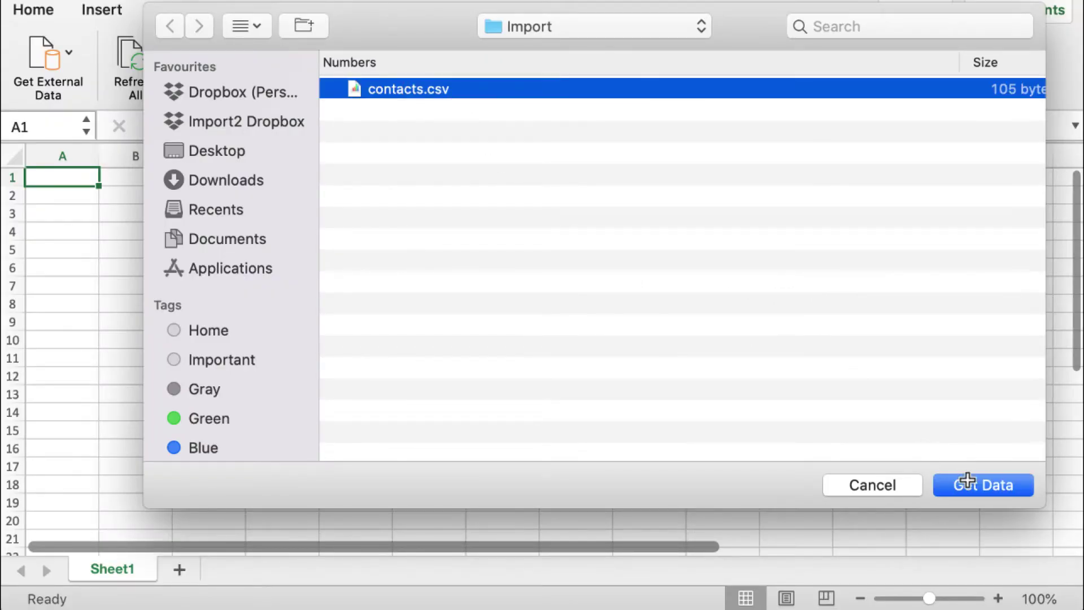
click(967, 484)
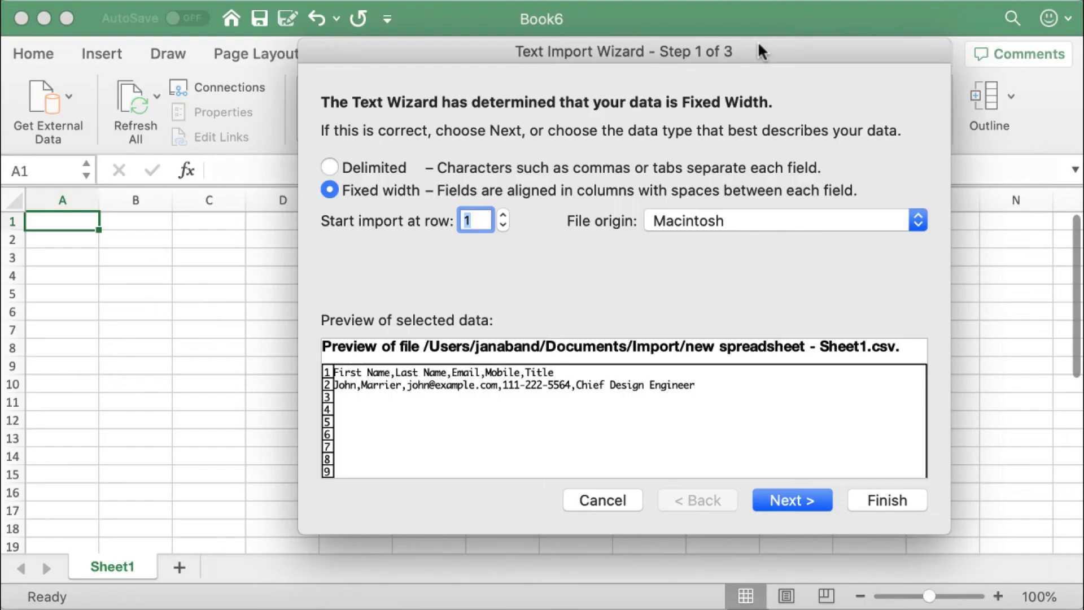
click(331, 167)
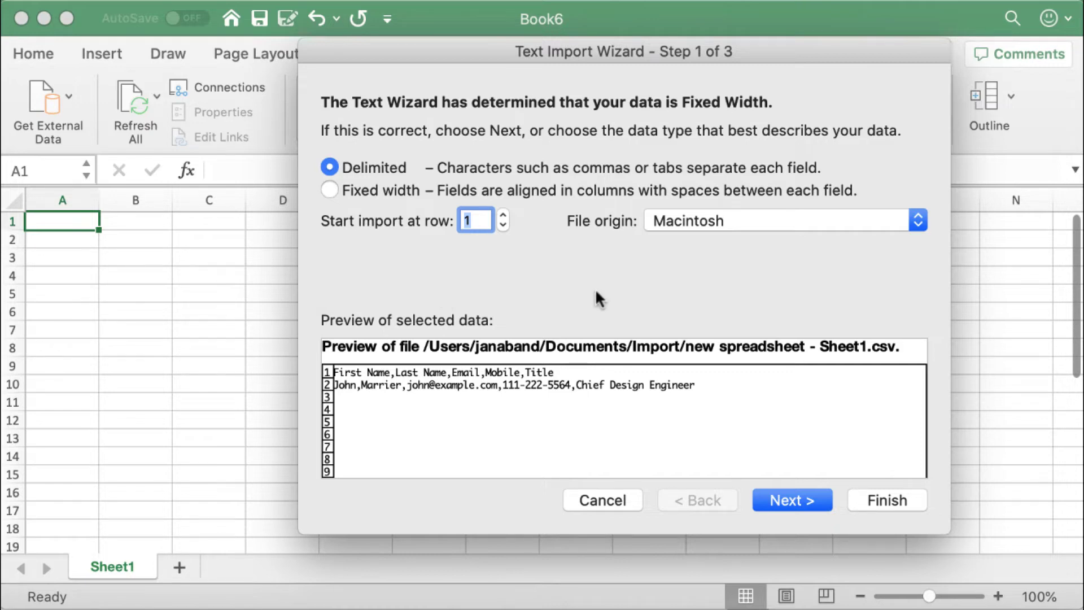
click(782, 502)
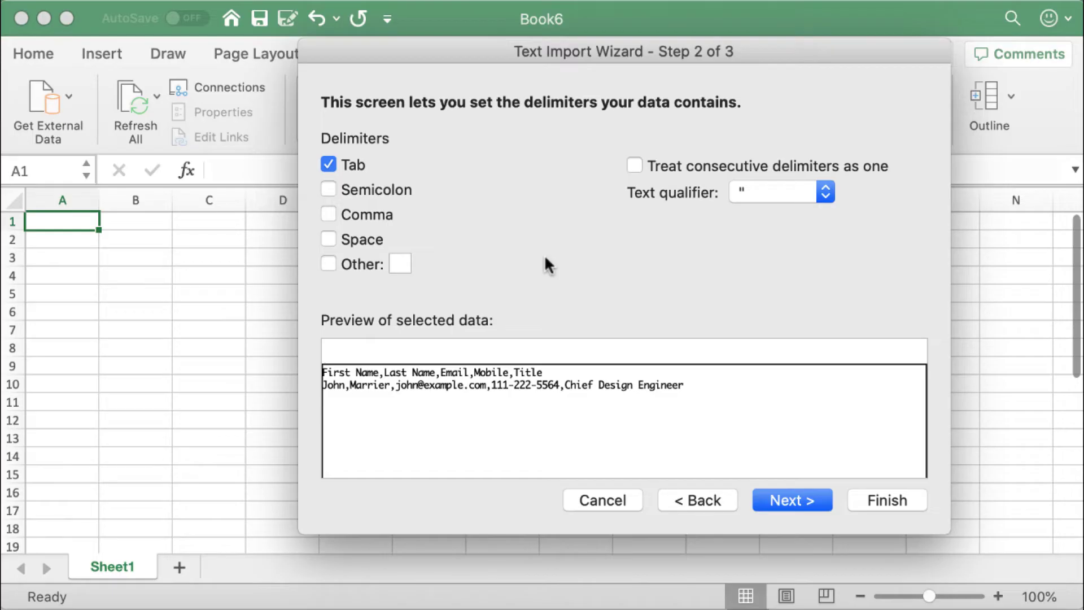
click(328, 215)
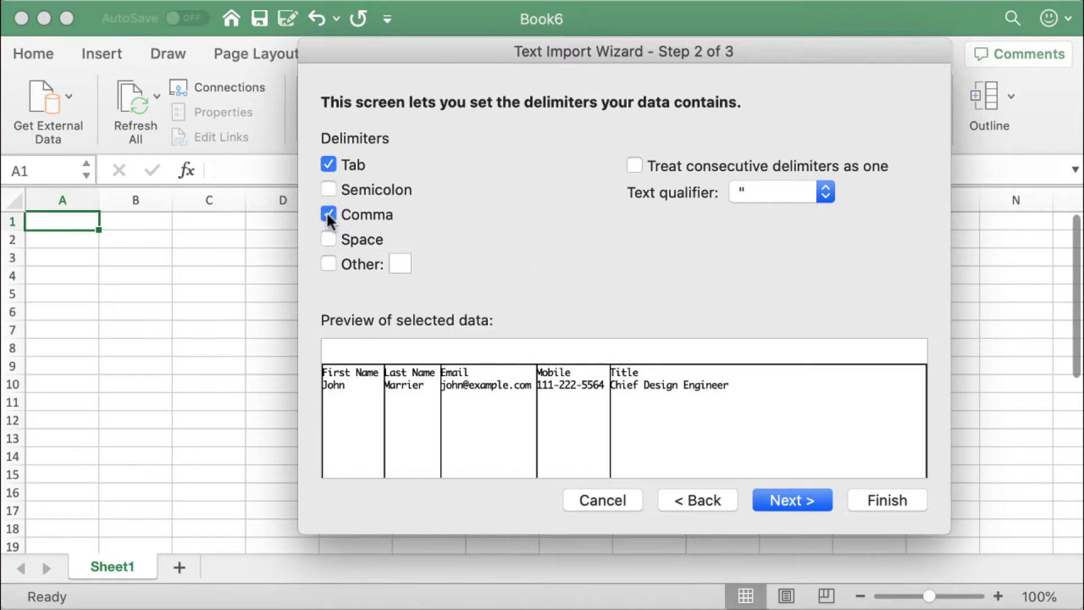
click(328, 165)
click(803, 501)
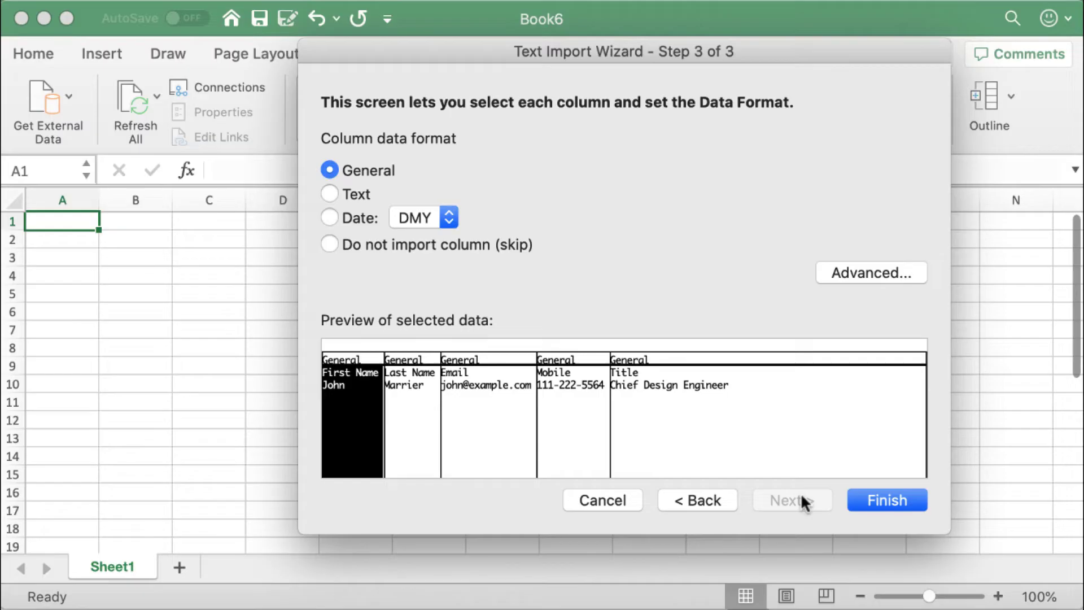
click(884, 501)
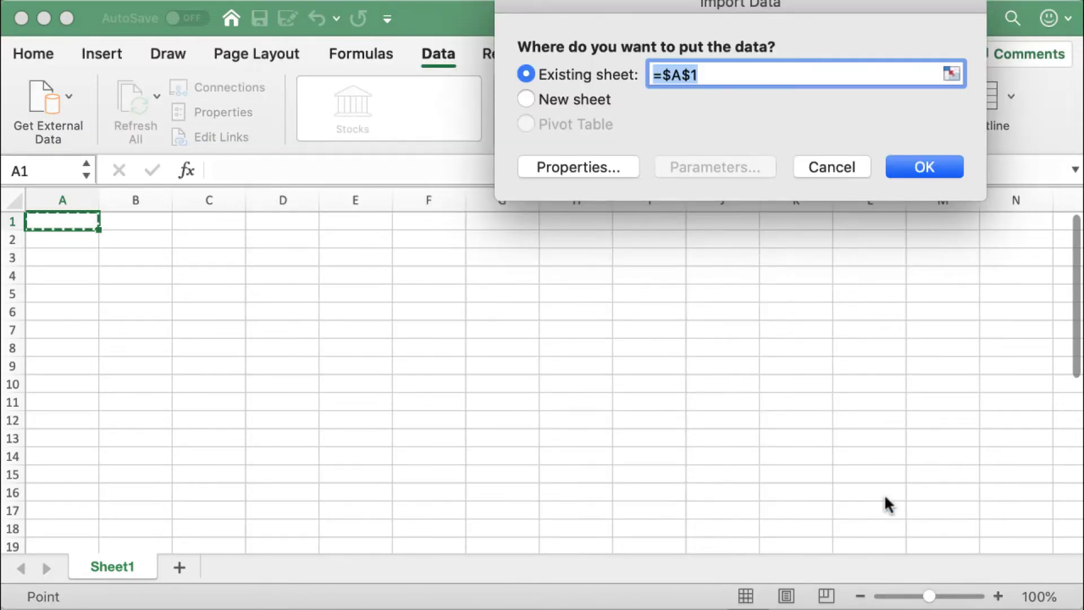
Place the import at $A$1 and add a second contact's name, e-mail, mobile and title Intern in row 3
click(918, 165)
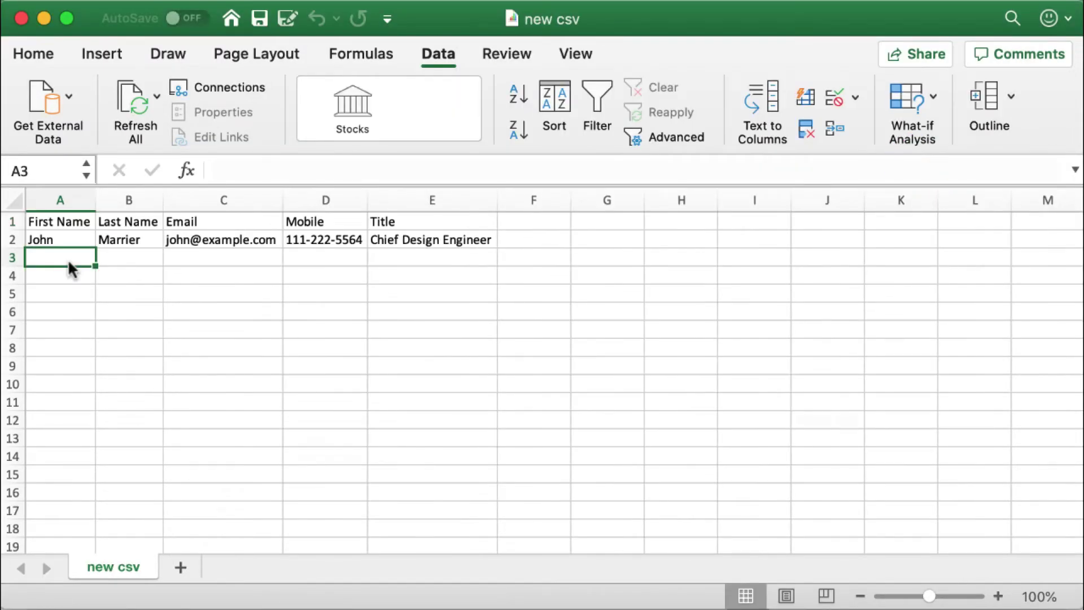
key(Tab)
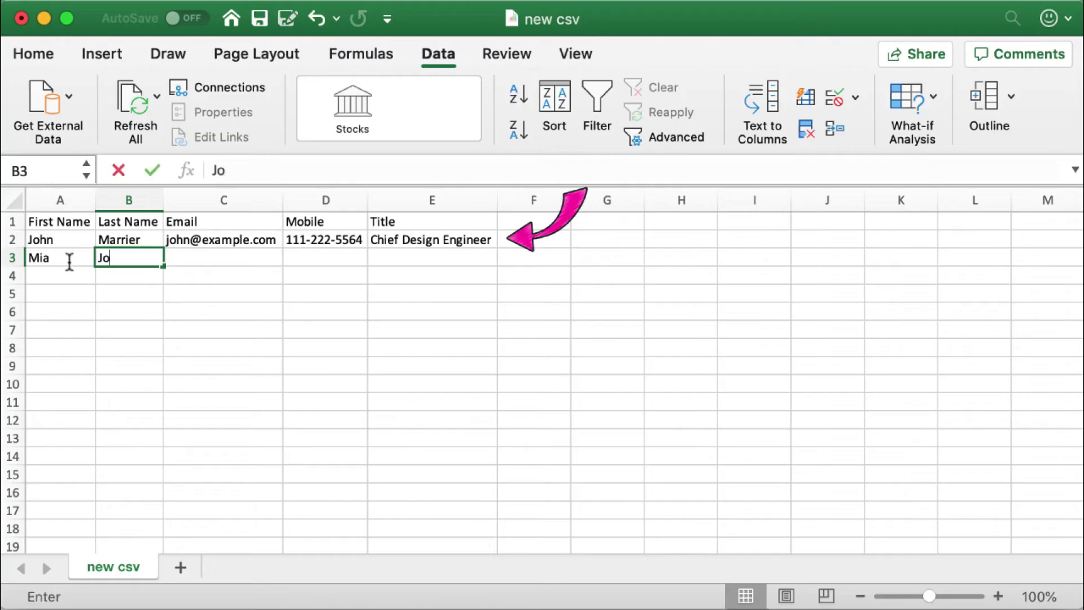
key(Tab)
text(mi)
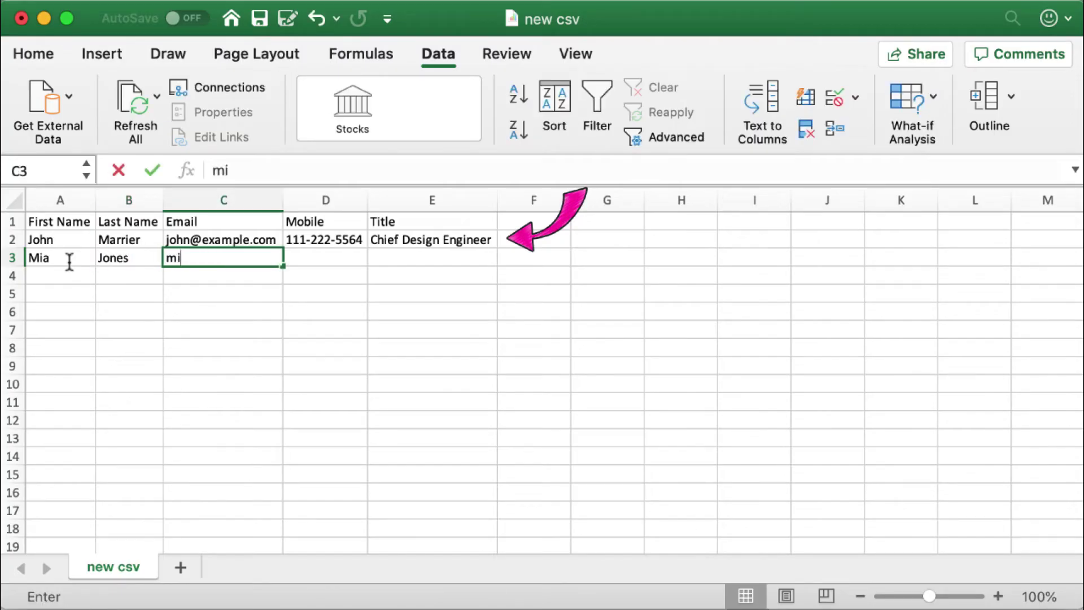
text(a@exam)
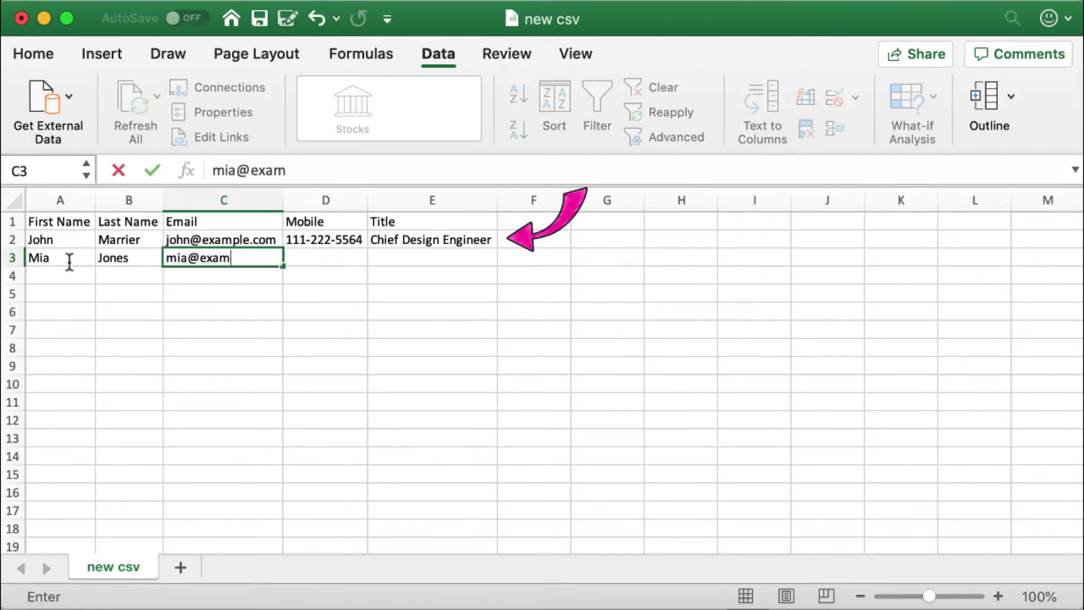
text(ple.com)
key(Tab)
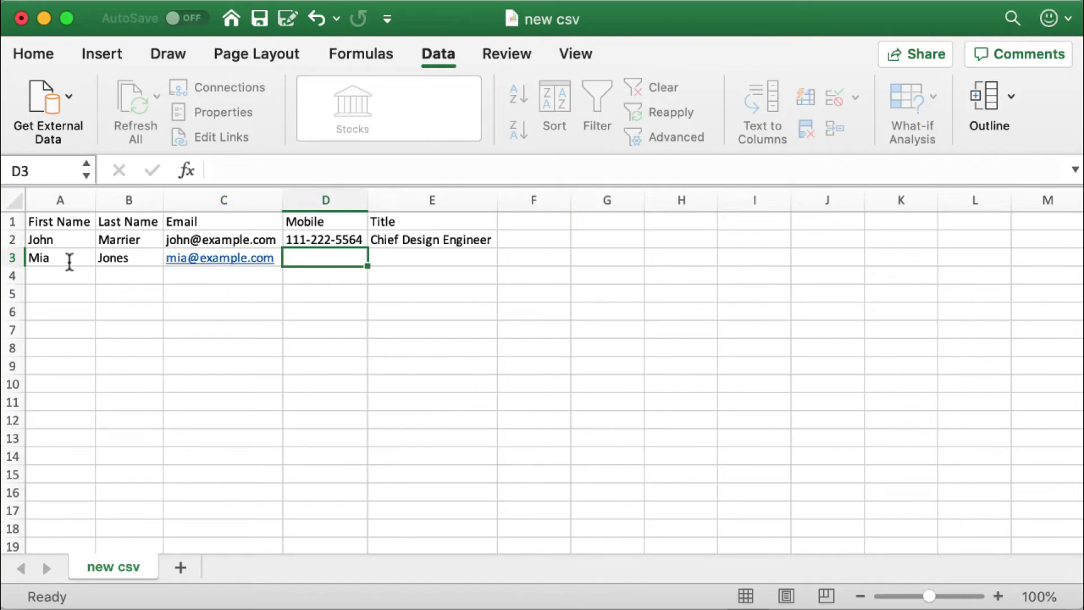
text(111-222)
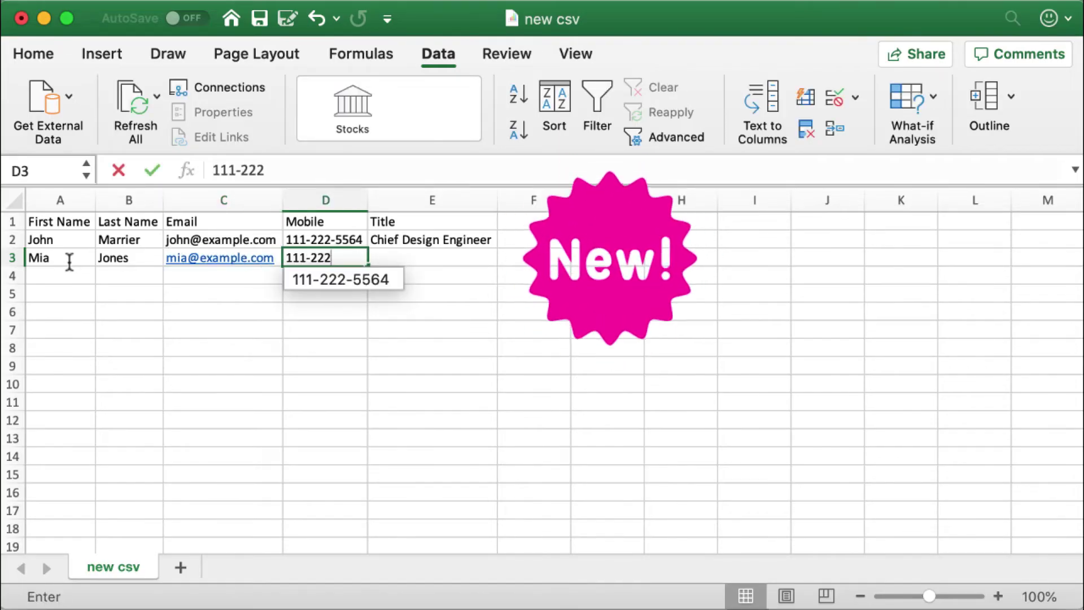
text(-5561)
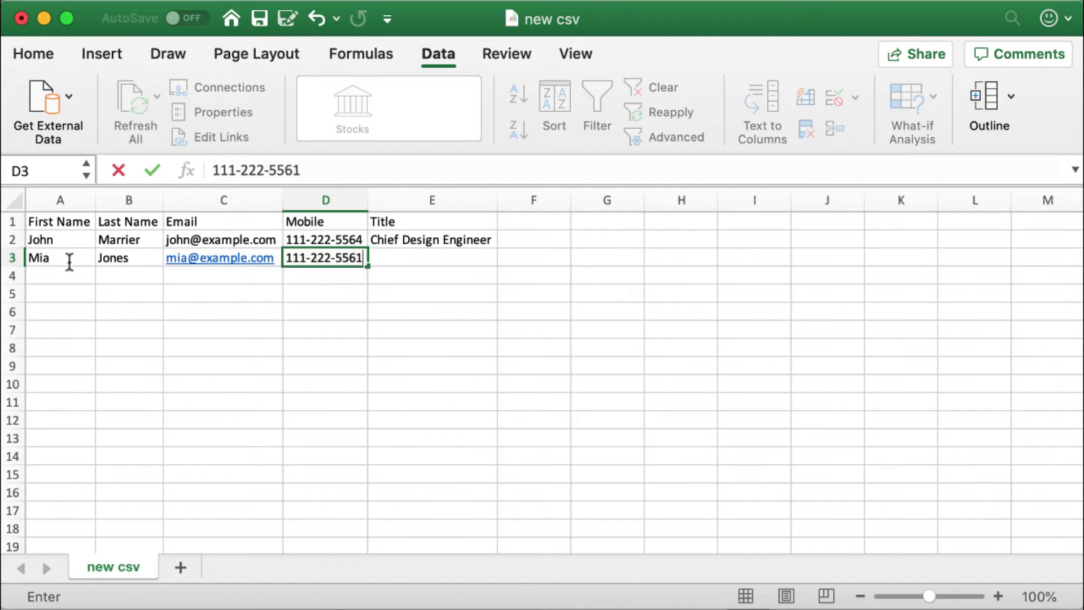
key(Tab)
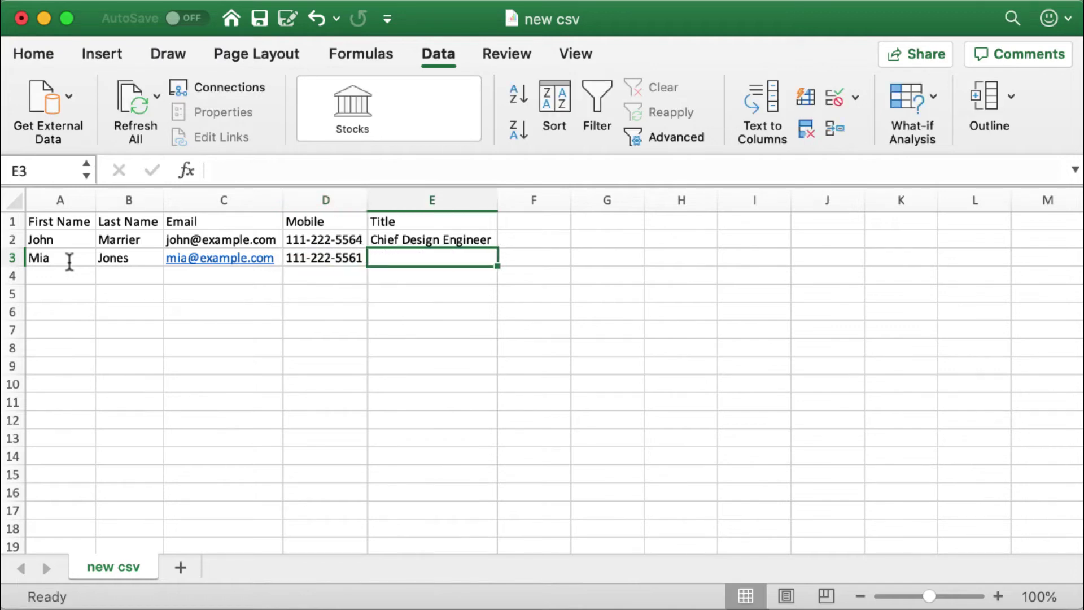
text(Intern)
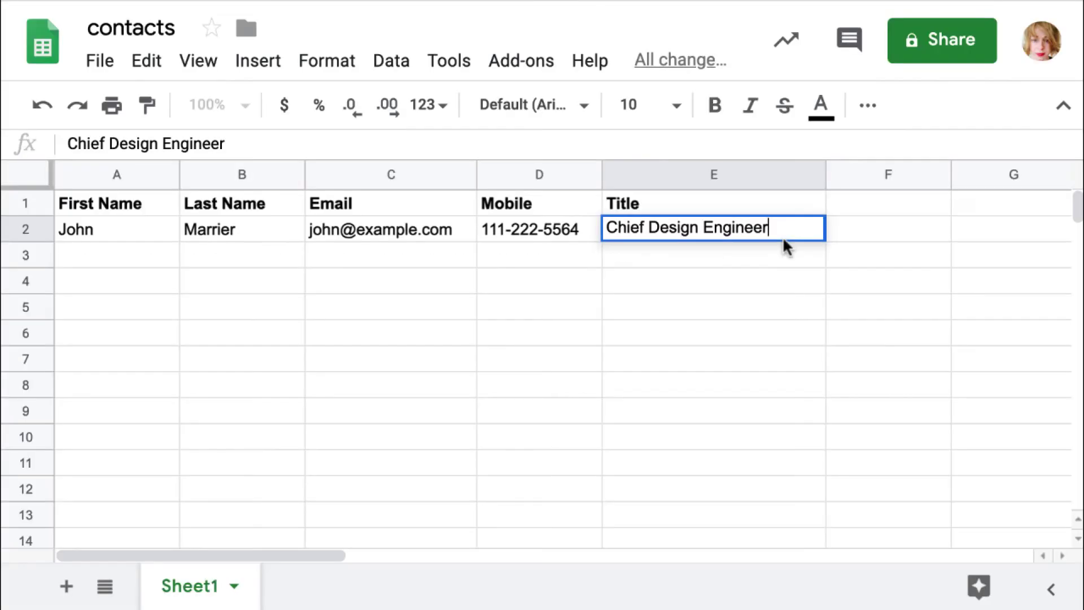
Append ', CEO' to the title and add a second e-mail address on a new line in C2
text(, CEO)
double_click(461, 228)
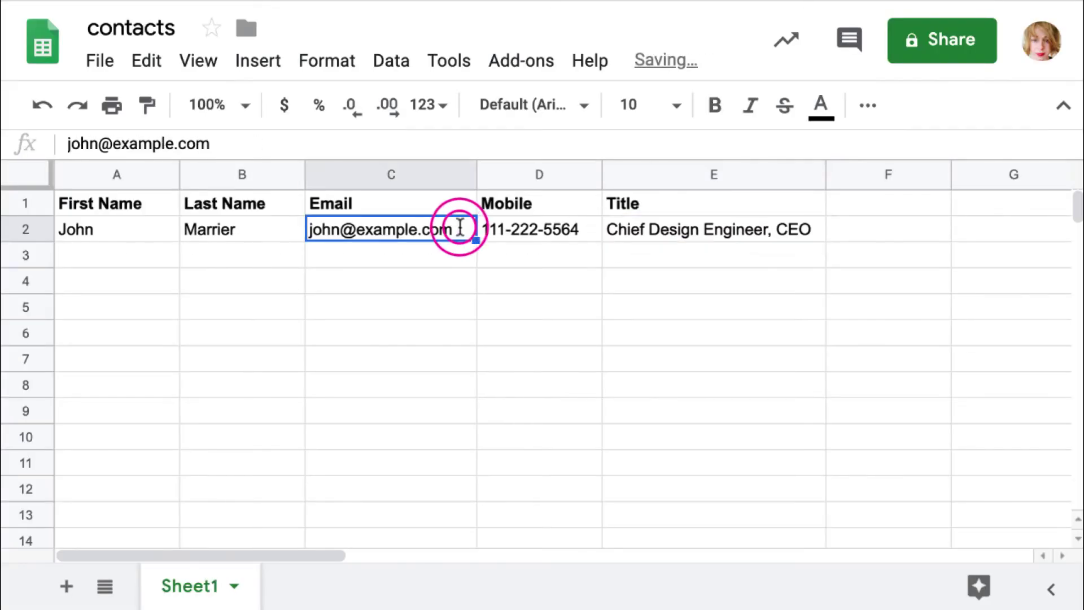
key(ctrl+Return)
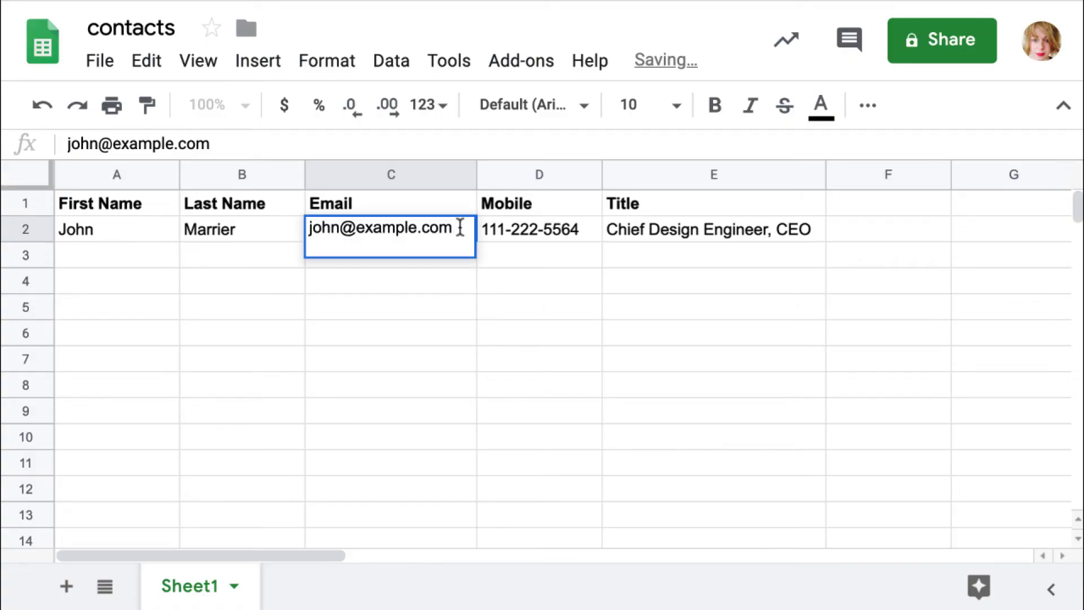
text(marri)
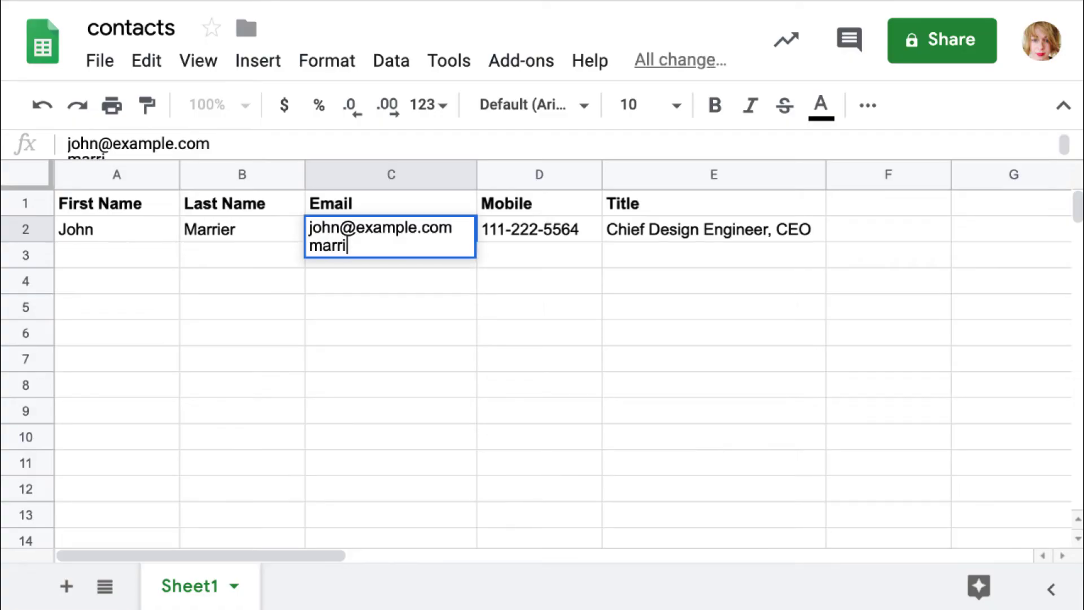
text(er@example.com)
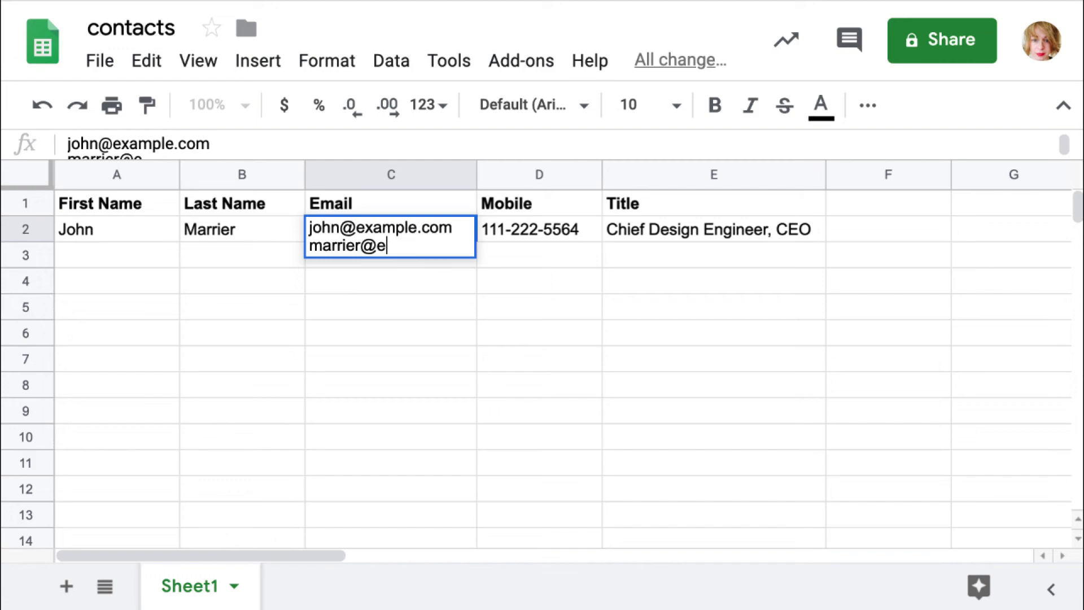